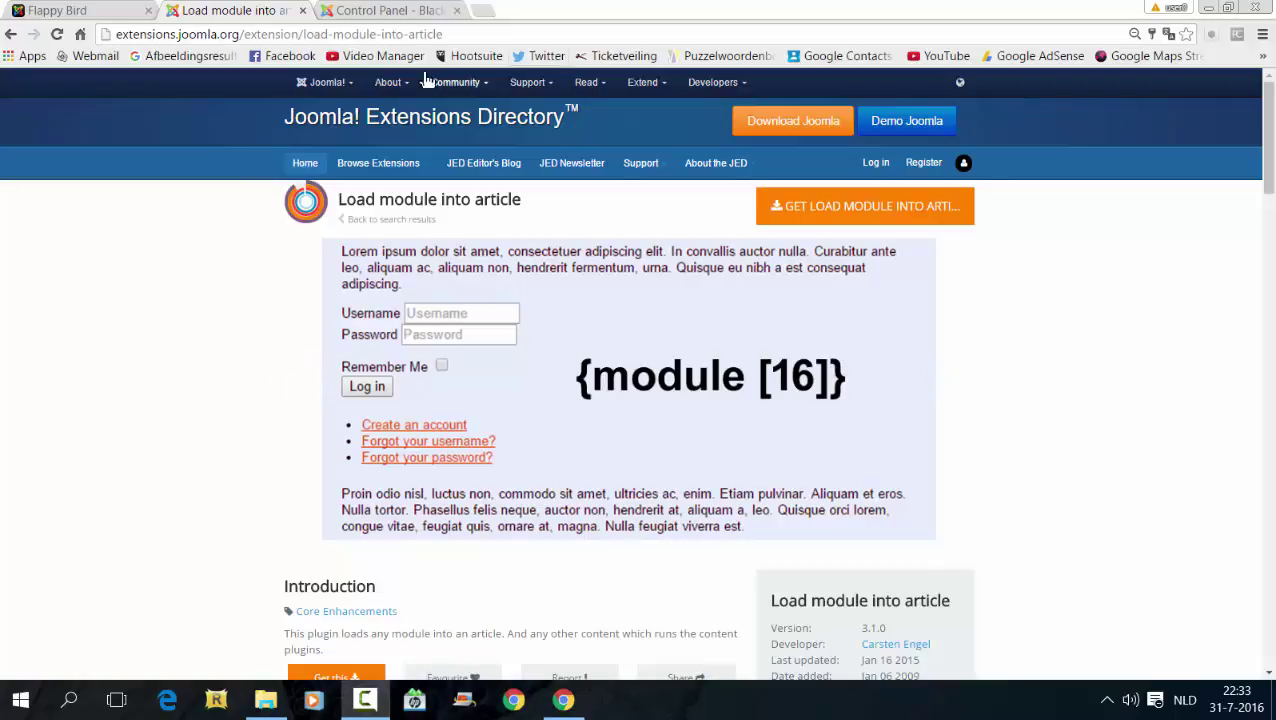
# Step: Review the Load module into article extension listing and the plugin's documentation page, including its syntax and demo
pyautogui.scroll(-3, 1253, 250)
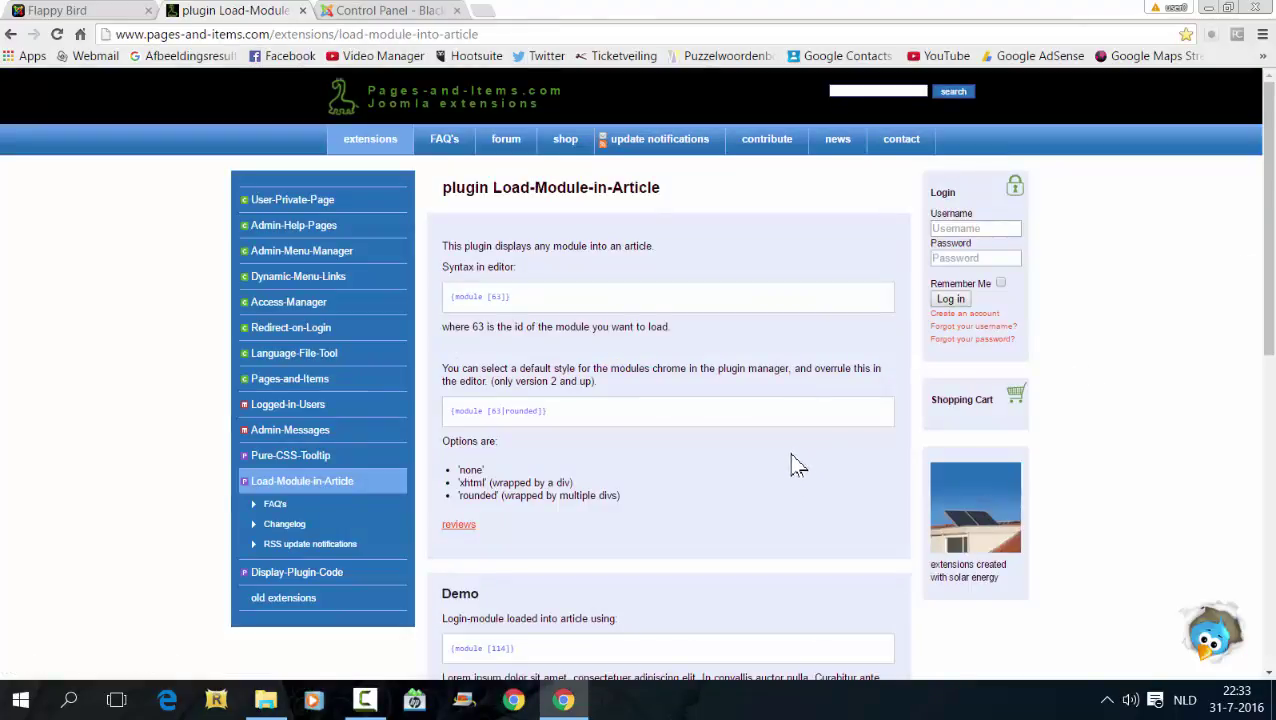
pyautogui.scroll(-2, 797, 470)
pyautogui.scroll(2, 797, 465)
pyautogui.scroll(-1, 797, 465)
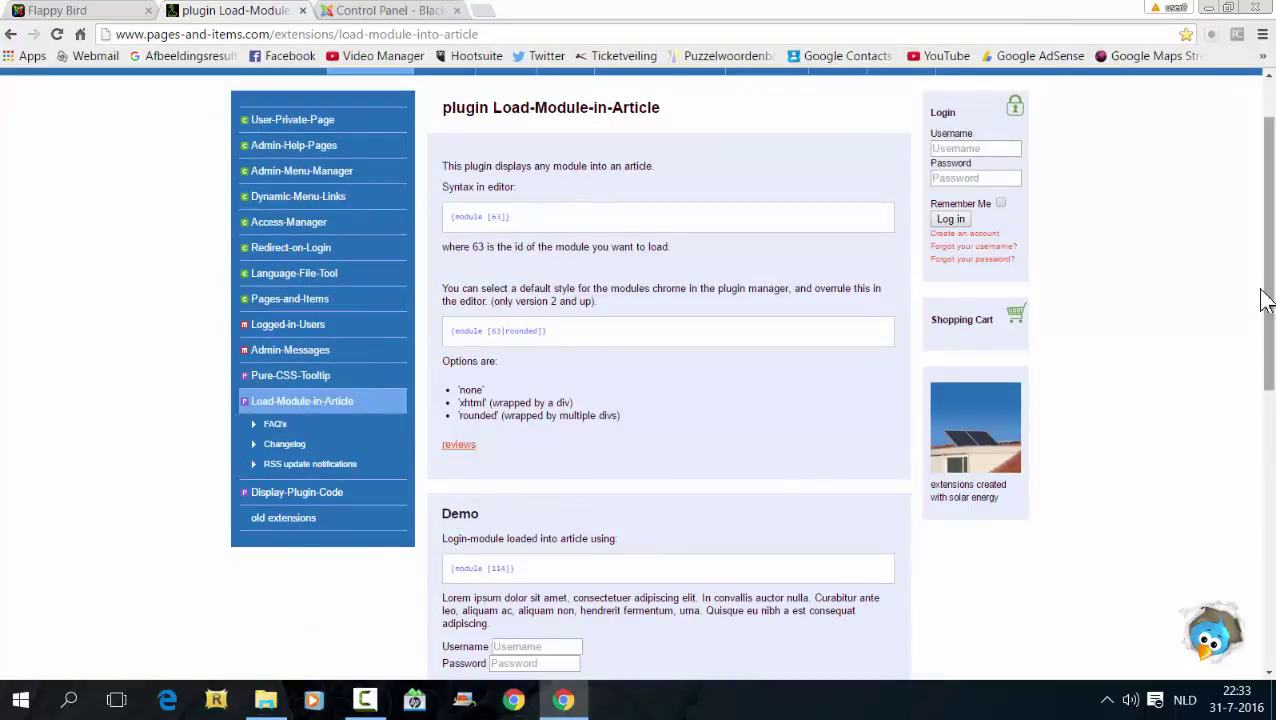
pyautogui.moveTo(1266, 190); pyautogui.dragTo(1216, 465)
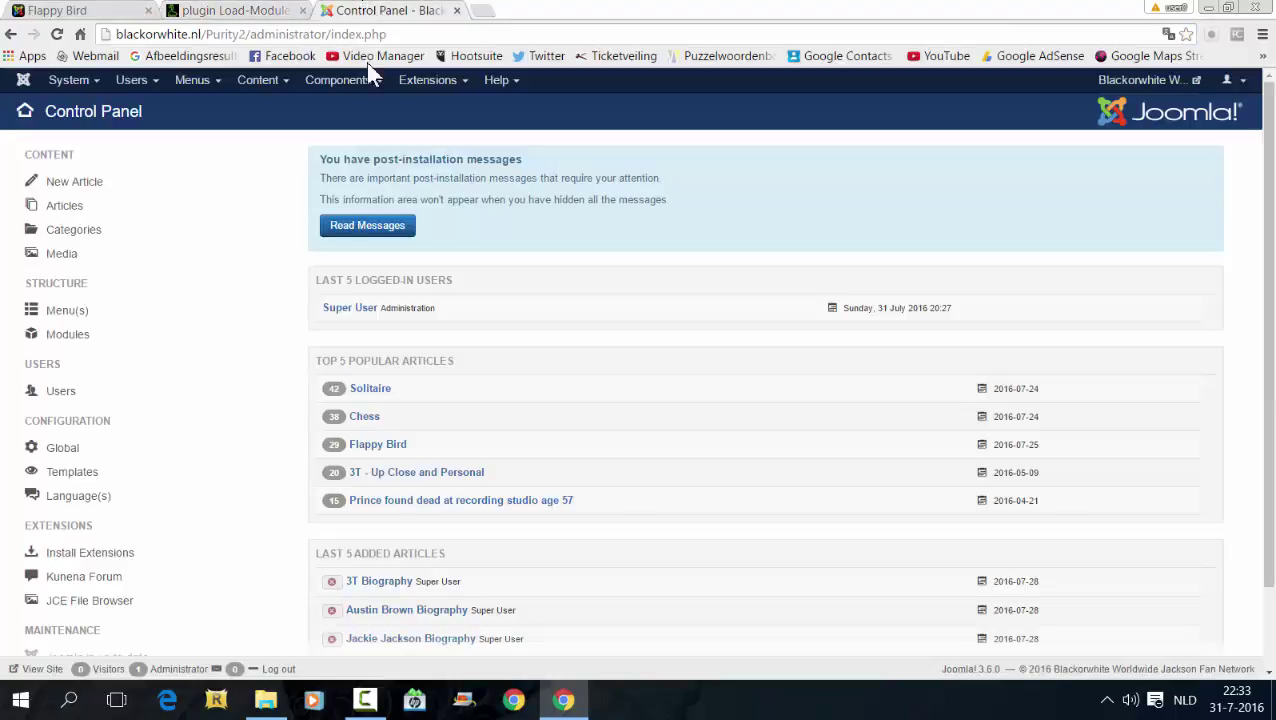
# Step: Open the extension installer and choose plg_load-module-in-article_v3.1.0 from the desktop (Bureaublad) as the package file
pyautogui.click(422, 90)
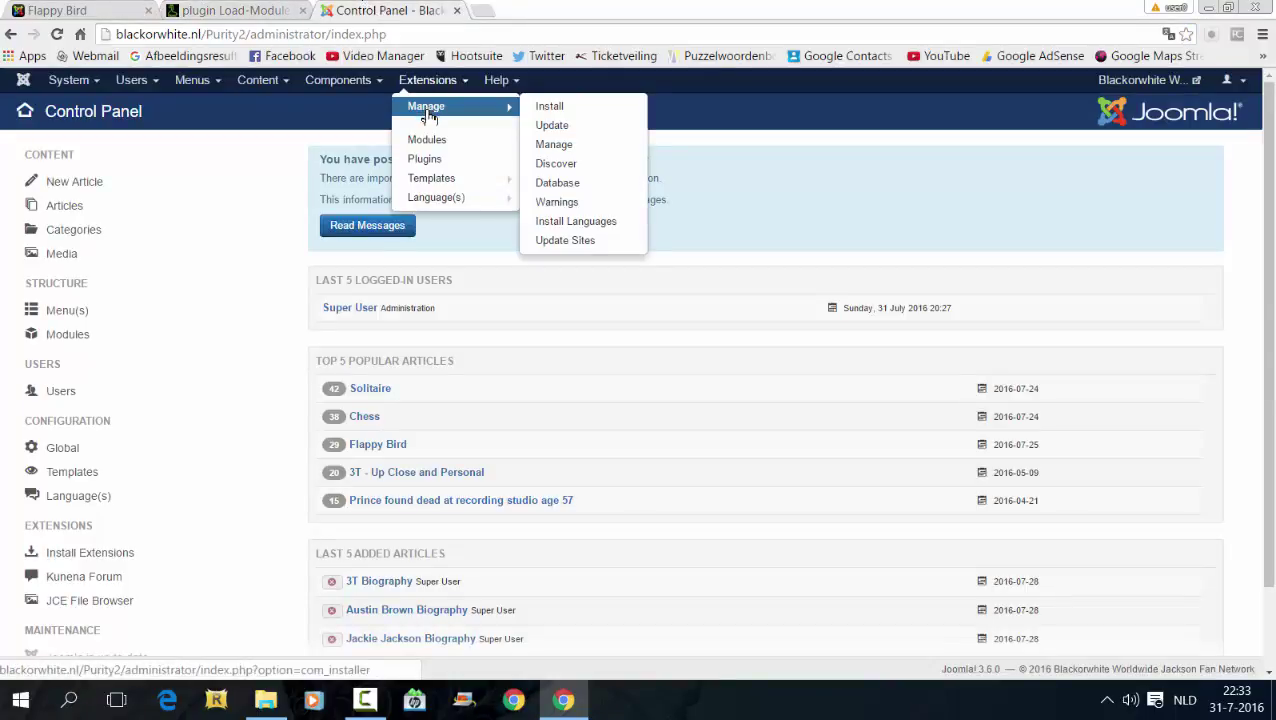
pyautogui.click(428, 112)
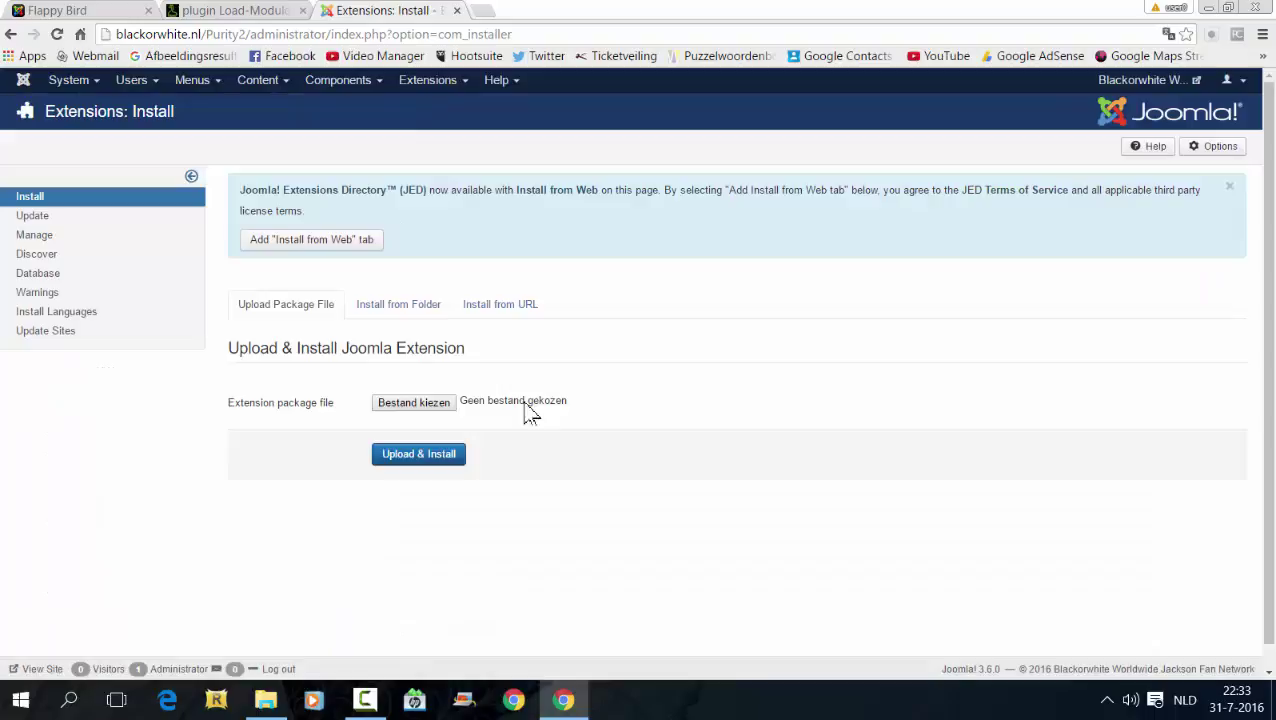
pyautogui.click(413, 402)
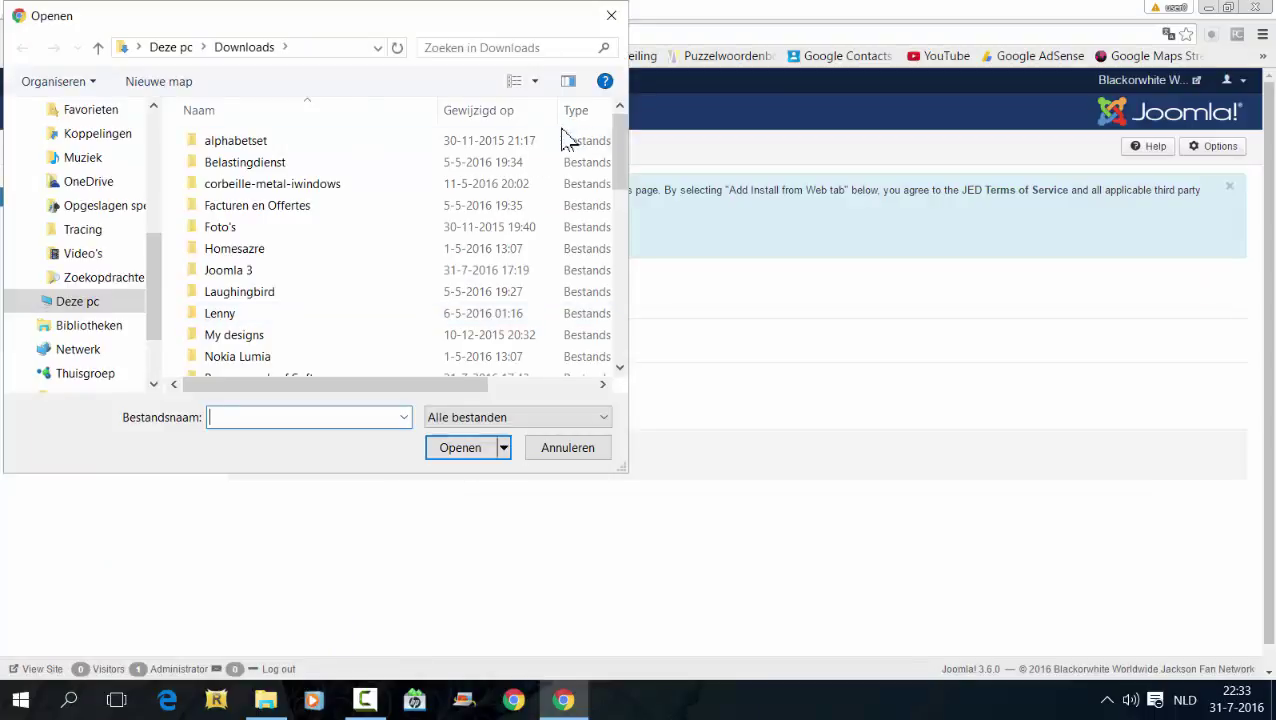
pyautogui.moveTo(155, 290); pyautogui.dragTo(156, 162)
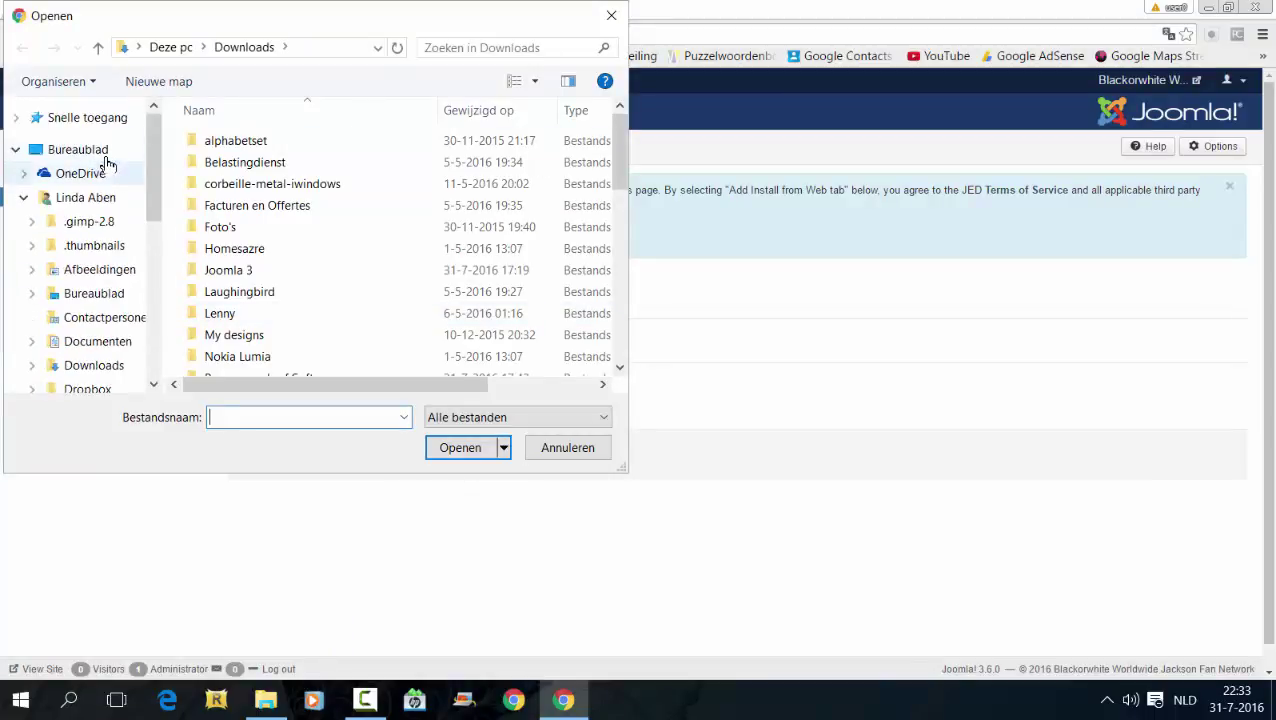
pyautogui.click(105, 150)
pyautogui.moveTo(626, 138); pyautogui.dragTo(638, 326)
pyautogui.click(383, 320)
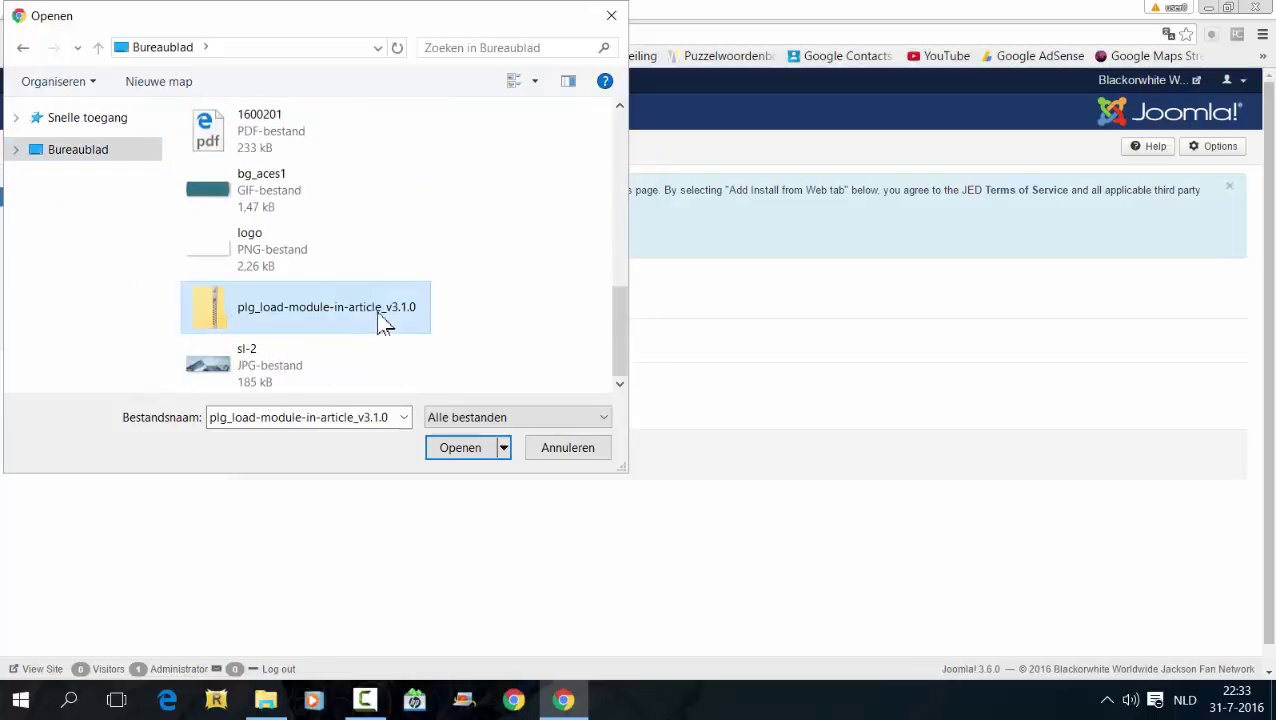
pyautogui.click(459, 450)
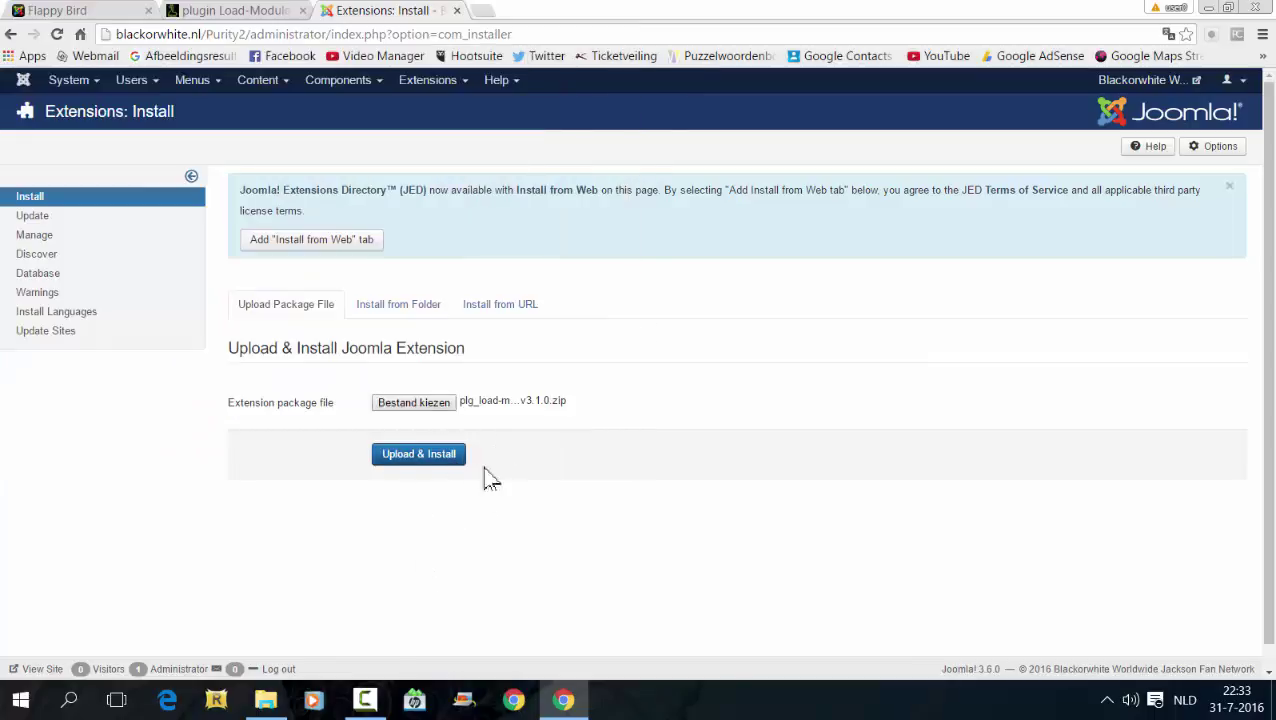
# Step: Open the list of installed plugins and search it for "load"
pyautogui.click(418, 88)
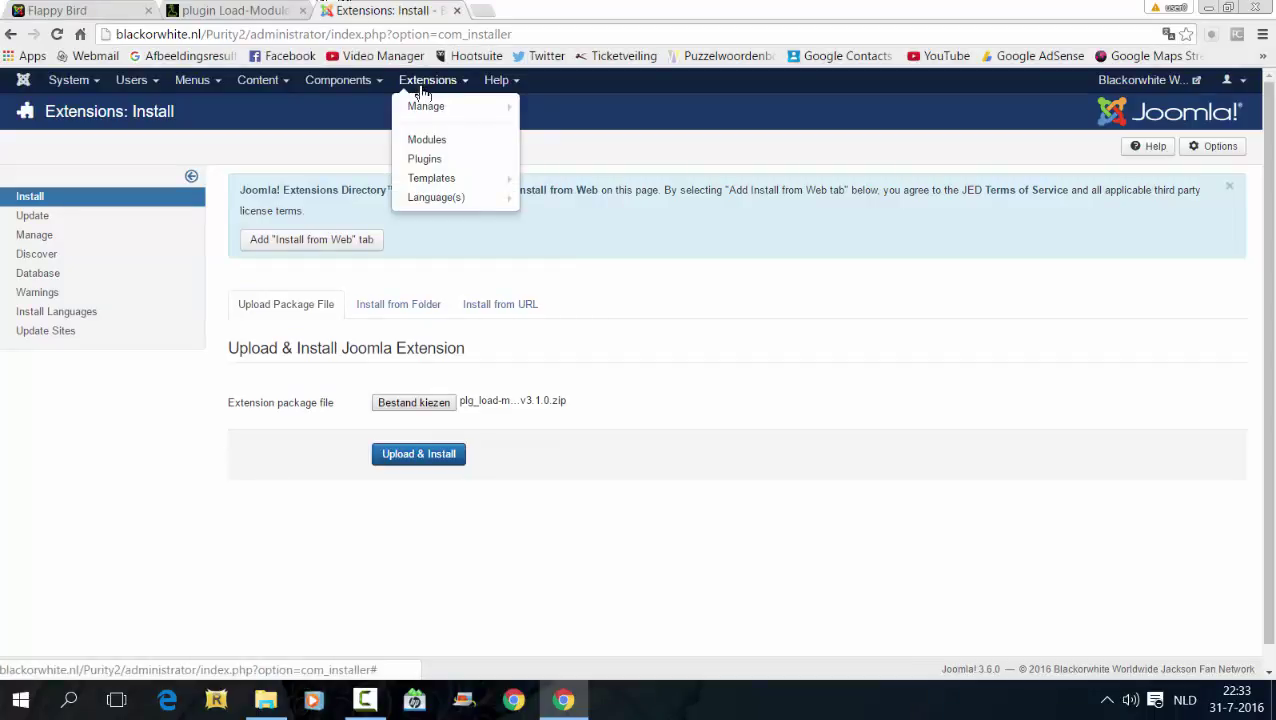
pyautogui.click(438, 160)
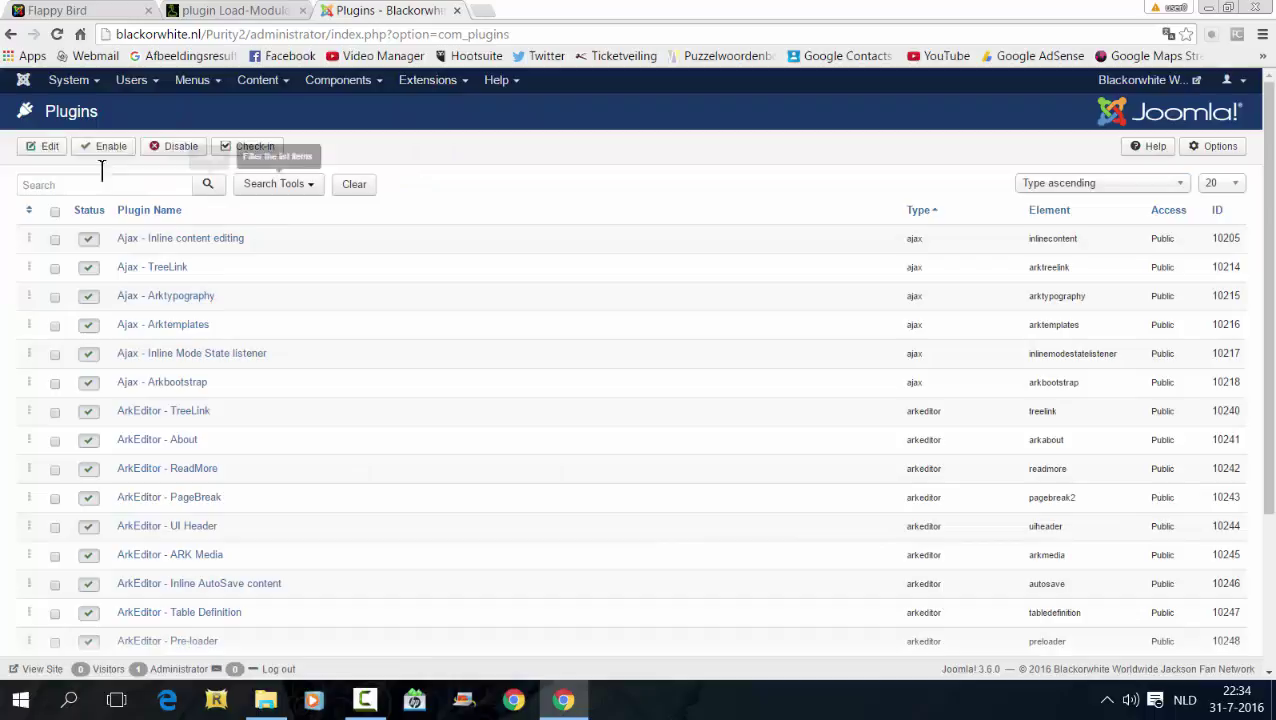
pyautogui.click(43, 185)
pyautogui.write('load')
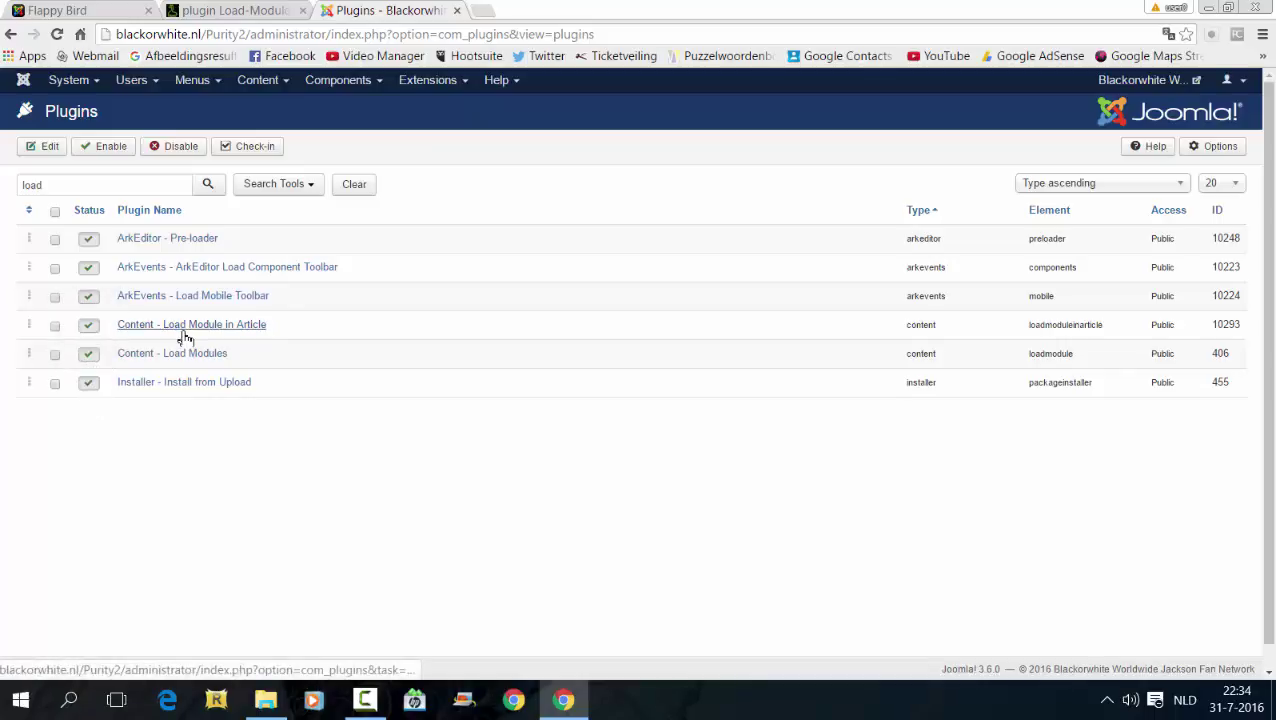
# Step: Disable the Content - Load Module in Article and Content - Load Modules plugins, and enable both again
pyautogui.click(55, 354)
pyautogui.click(176, 150)
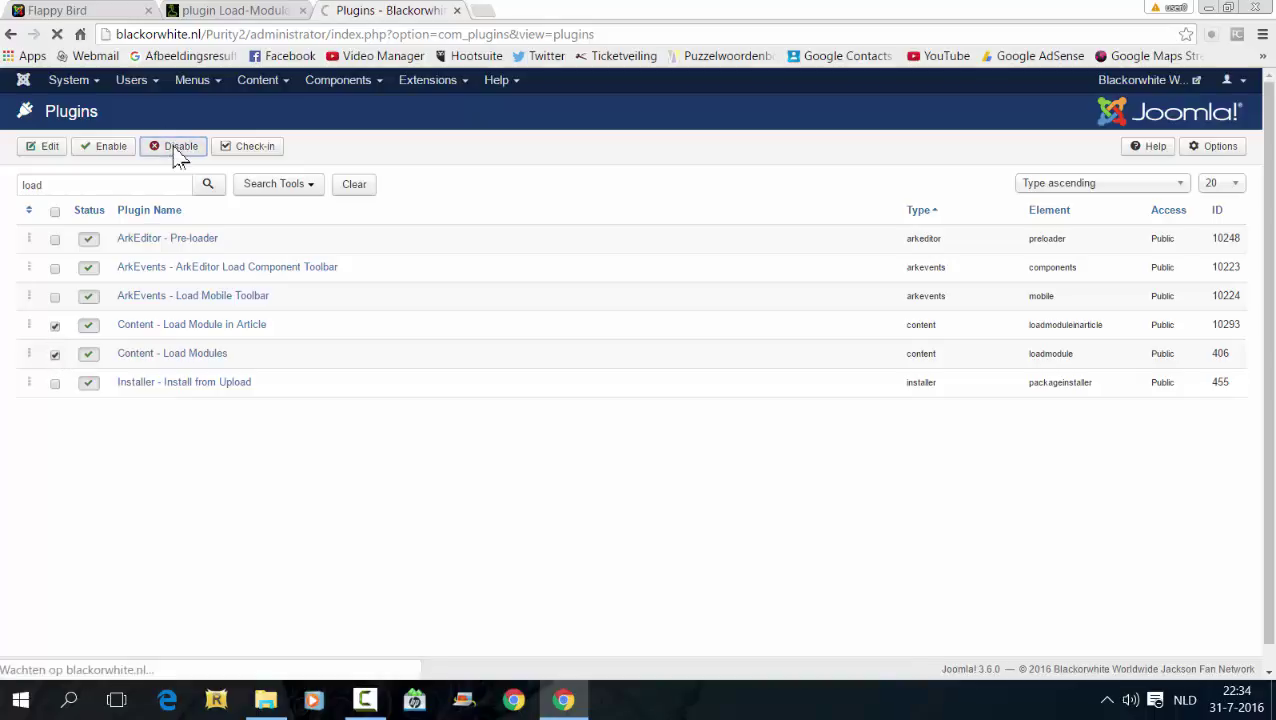
pyautogui.click(55, 415)
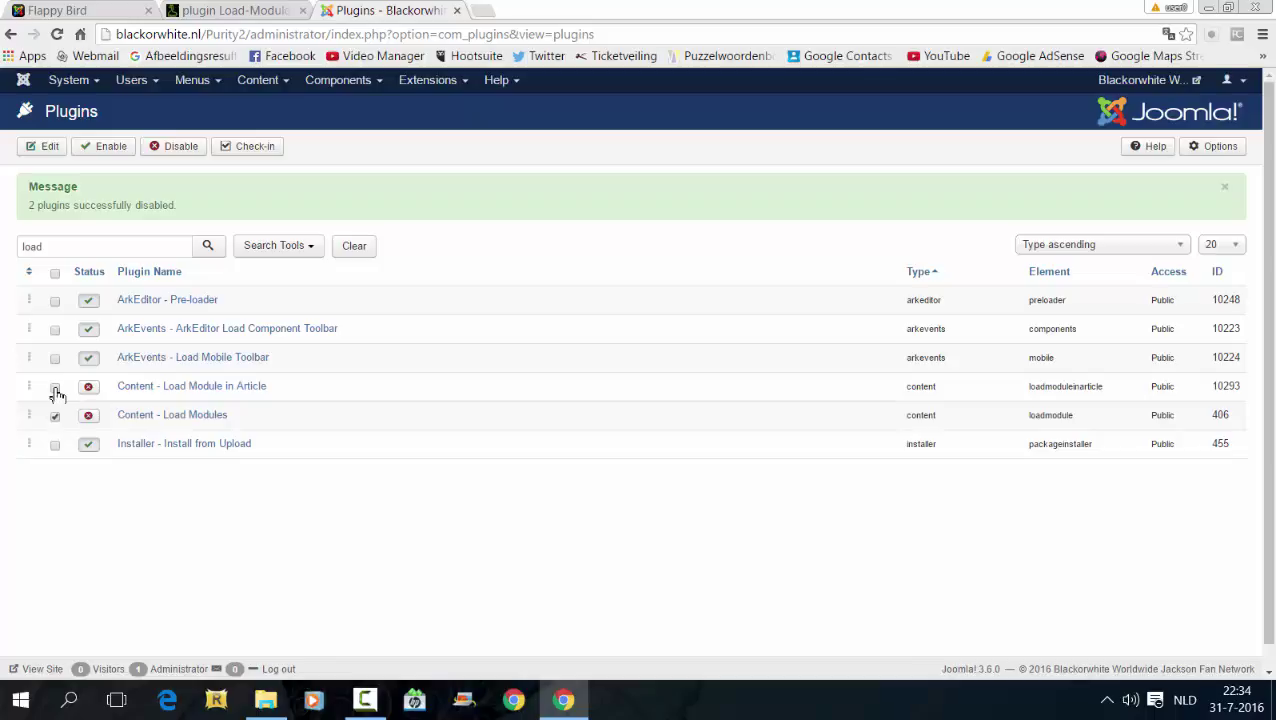
pyautogui.click(55, 387)
pyautogui.click(110, 148)
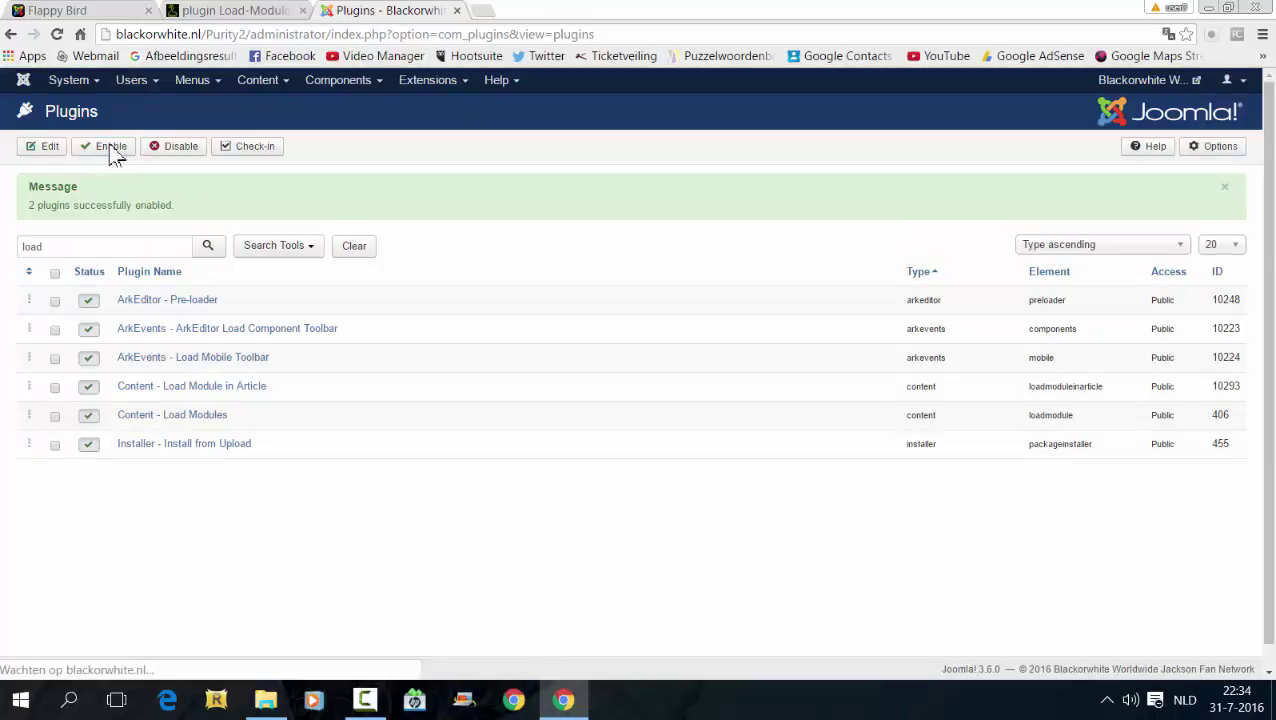
# Step: Check the settings of the Content - Load Module in Article and Content - Load Modules plugins, saving and closing each
pyautogui.click(224, 390)
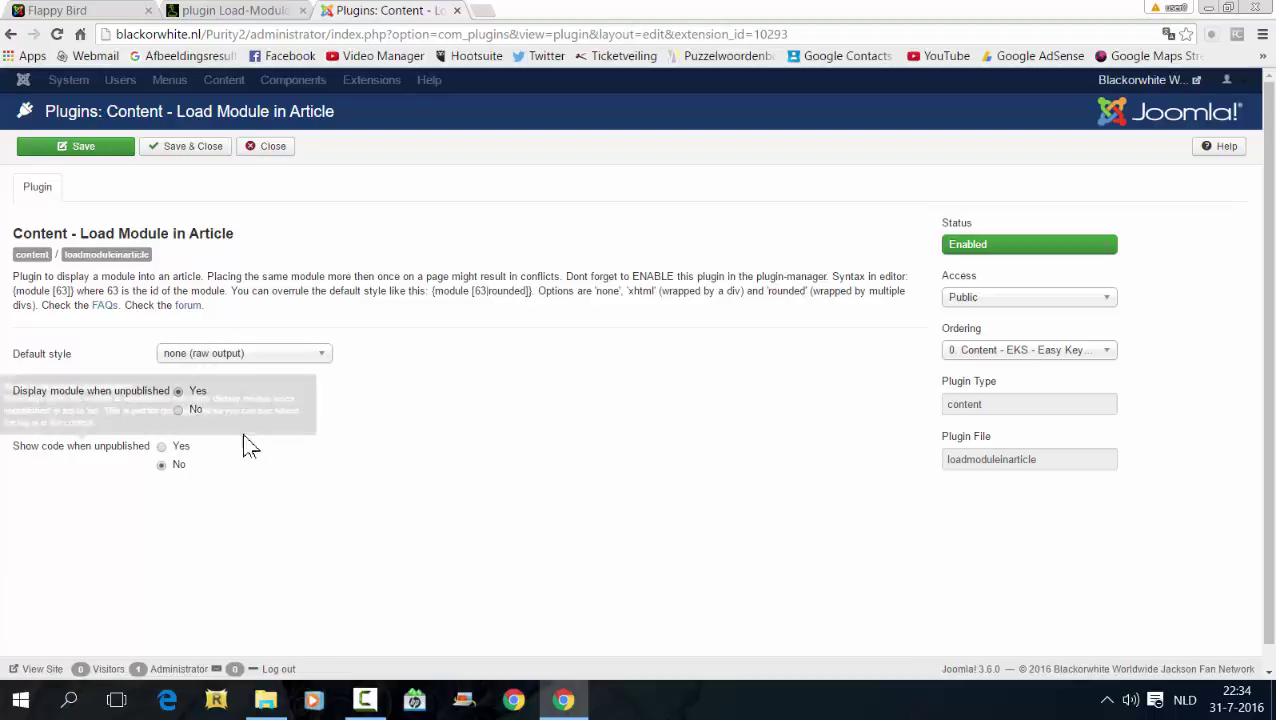
pyautogui.click(180, 146)
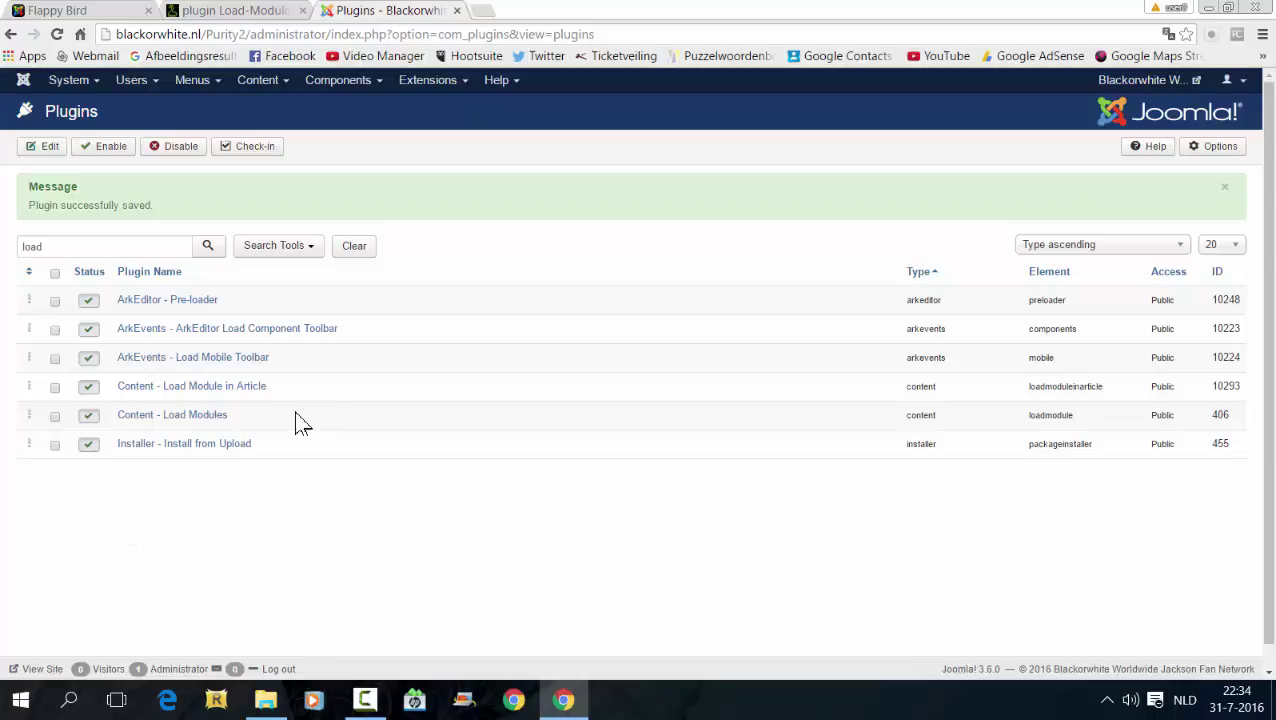
pyautogui.click(188, 420)
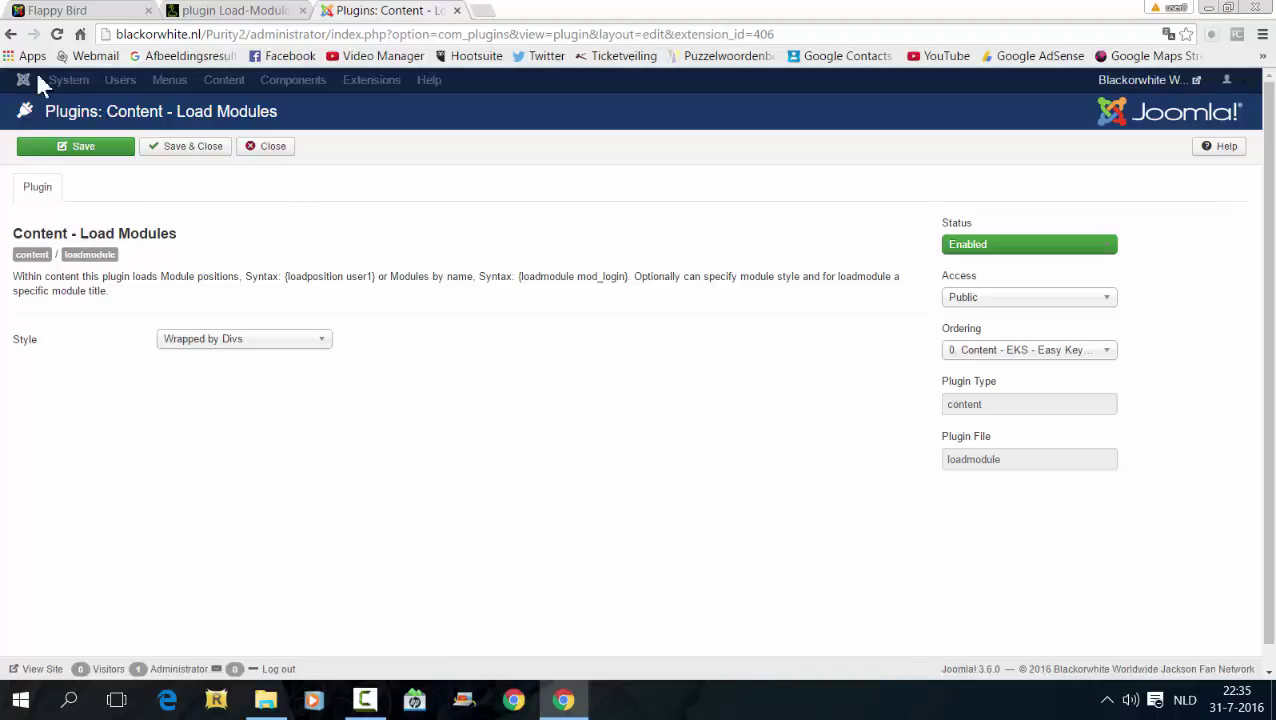
pyautogui.click(160, 157)
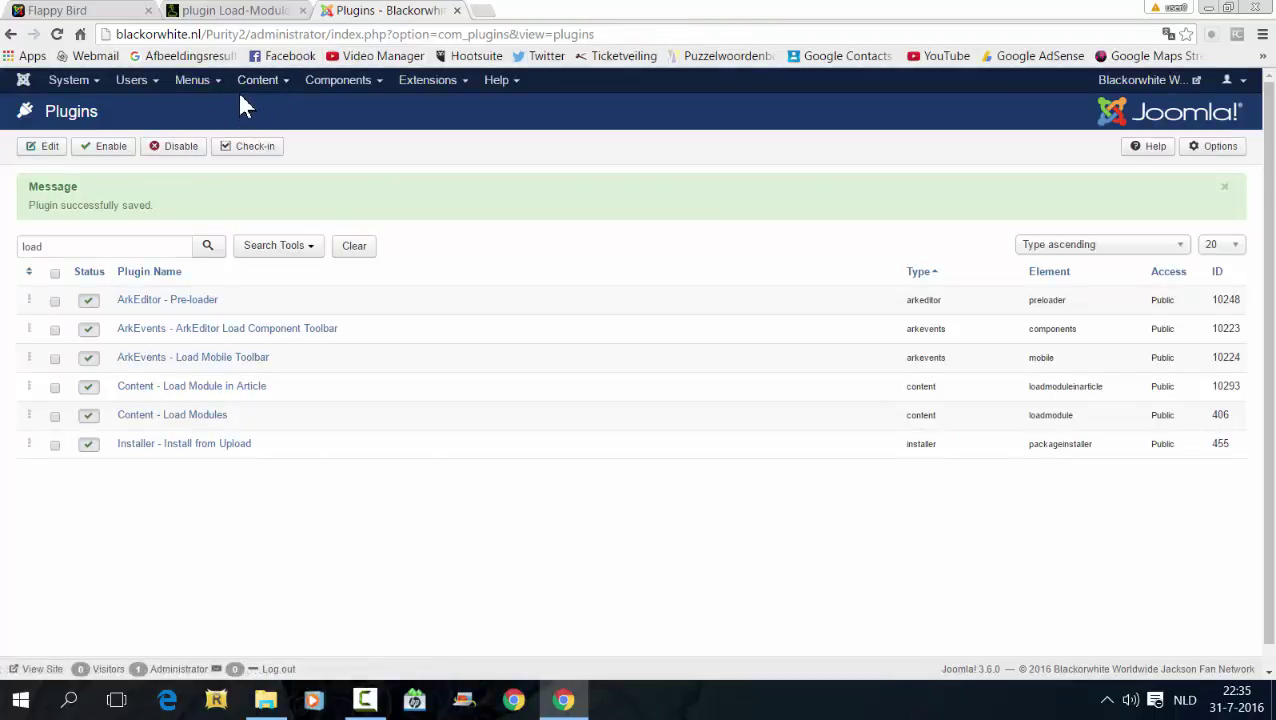
# Step: Search the site modules for "flappy" and highlight the ID of the Flappy Bird module
pyautogui.click(274, 84)
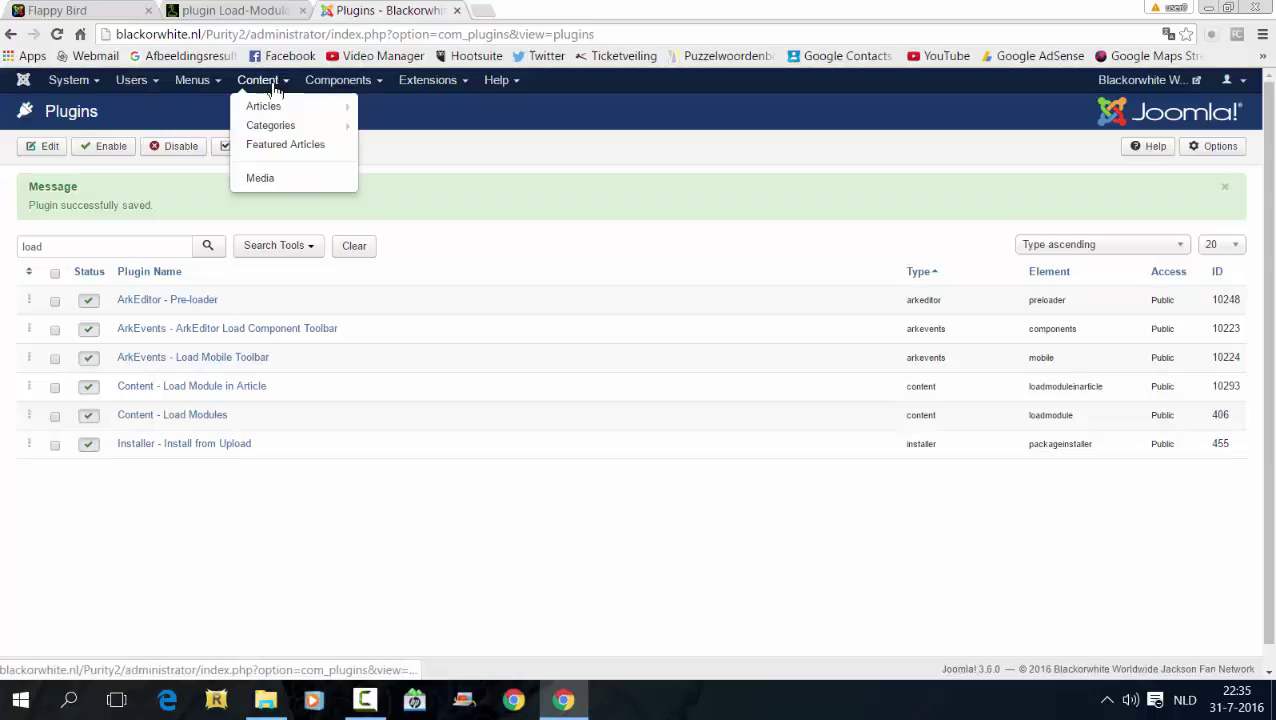
pyautogui.moveTo(273, 112)
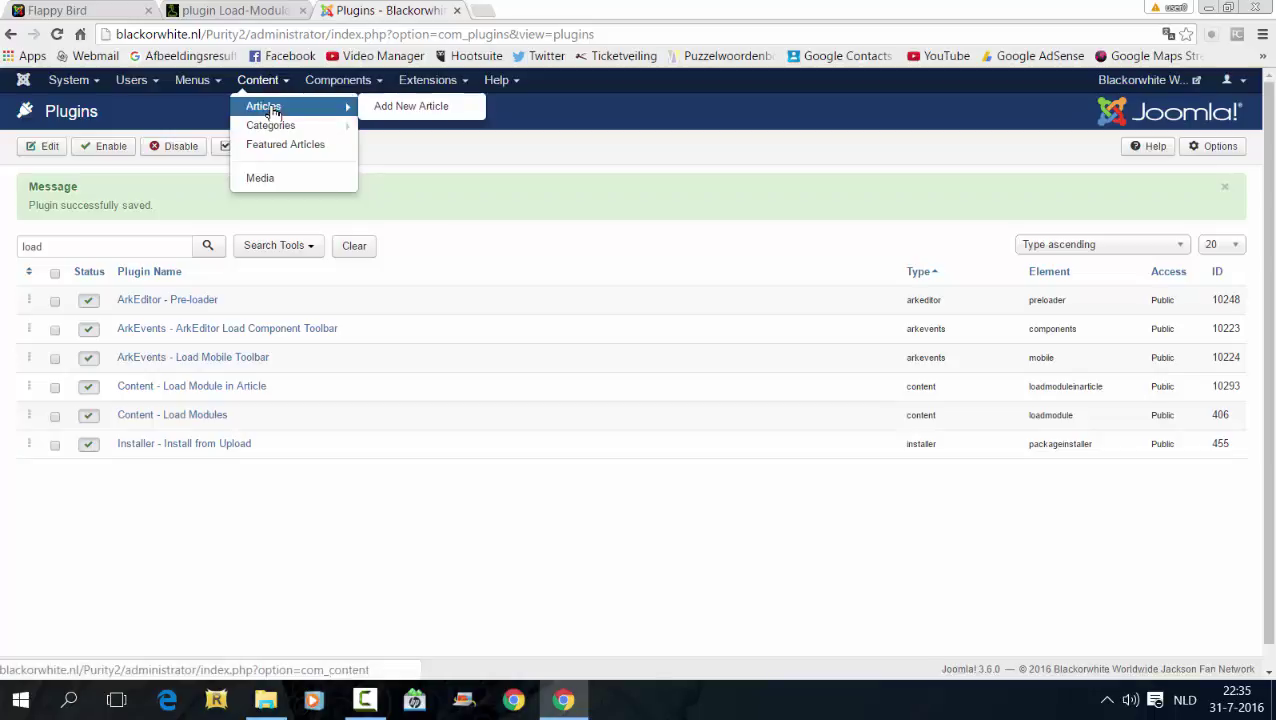
pyautogui.click(420, 80)
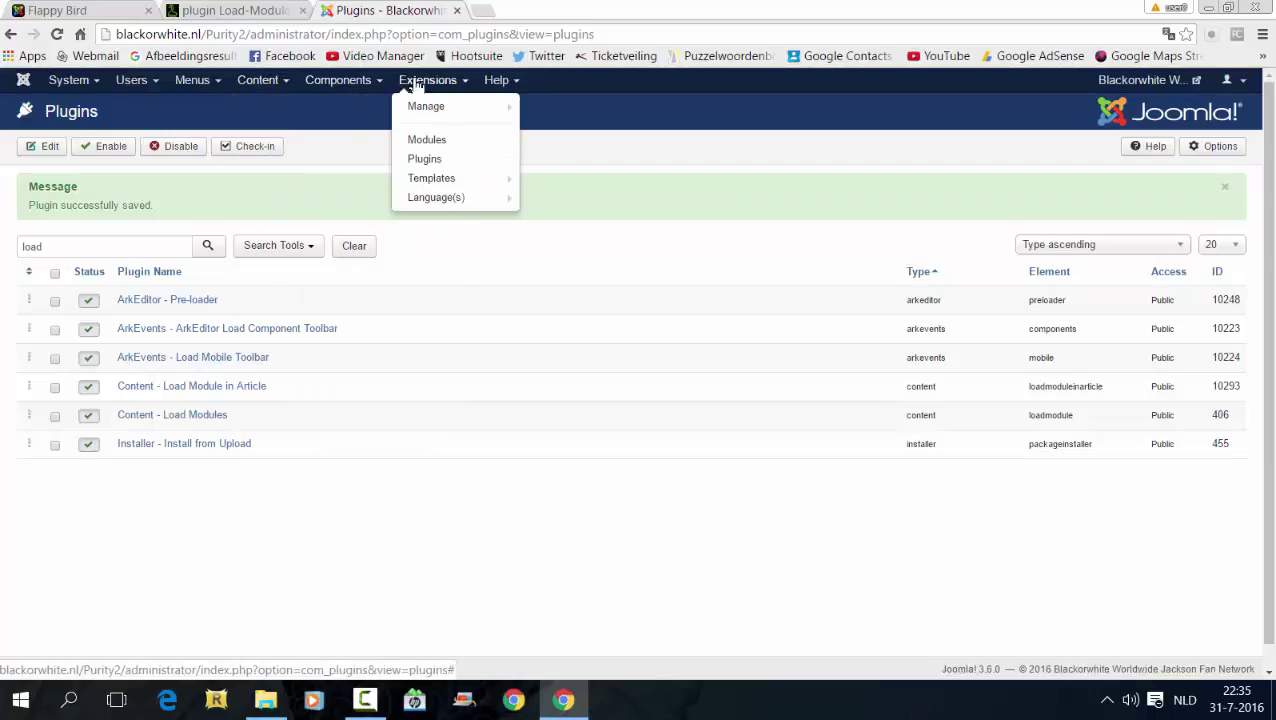
pyautogui.click(427, 146)
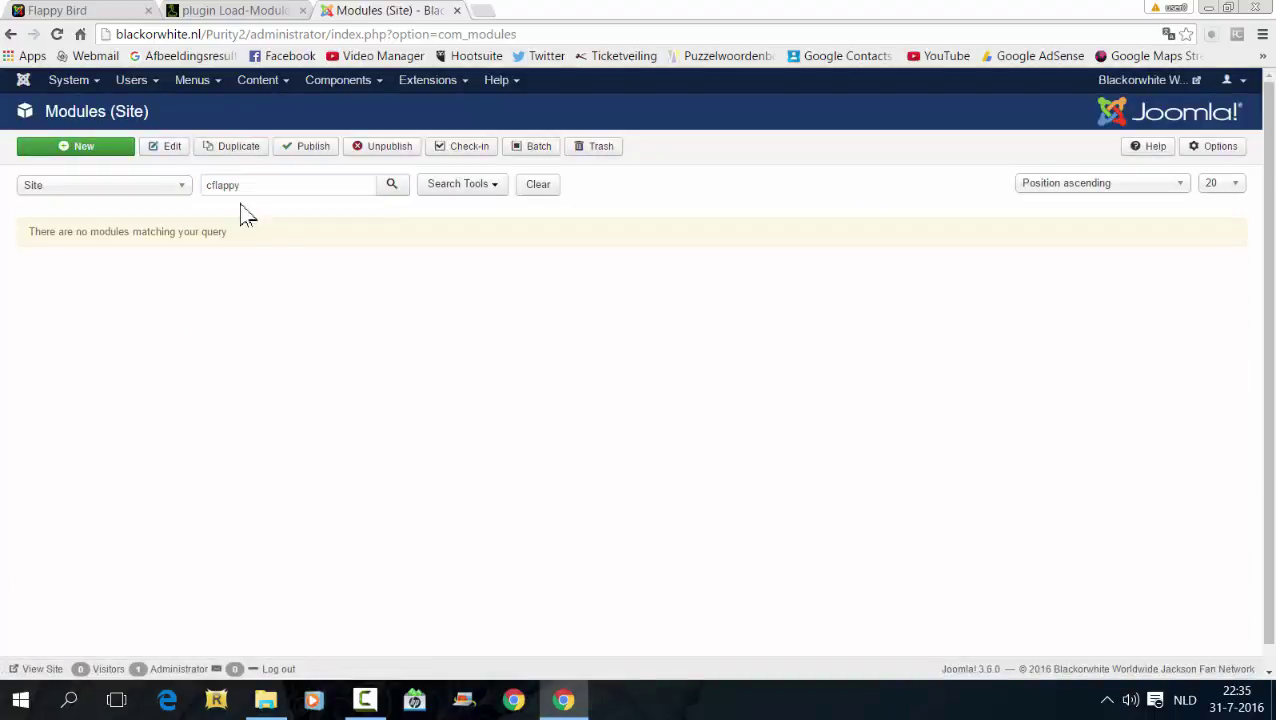
pyautogui.click(210, 190)
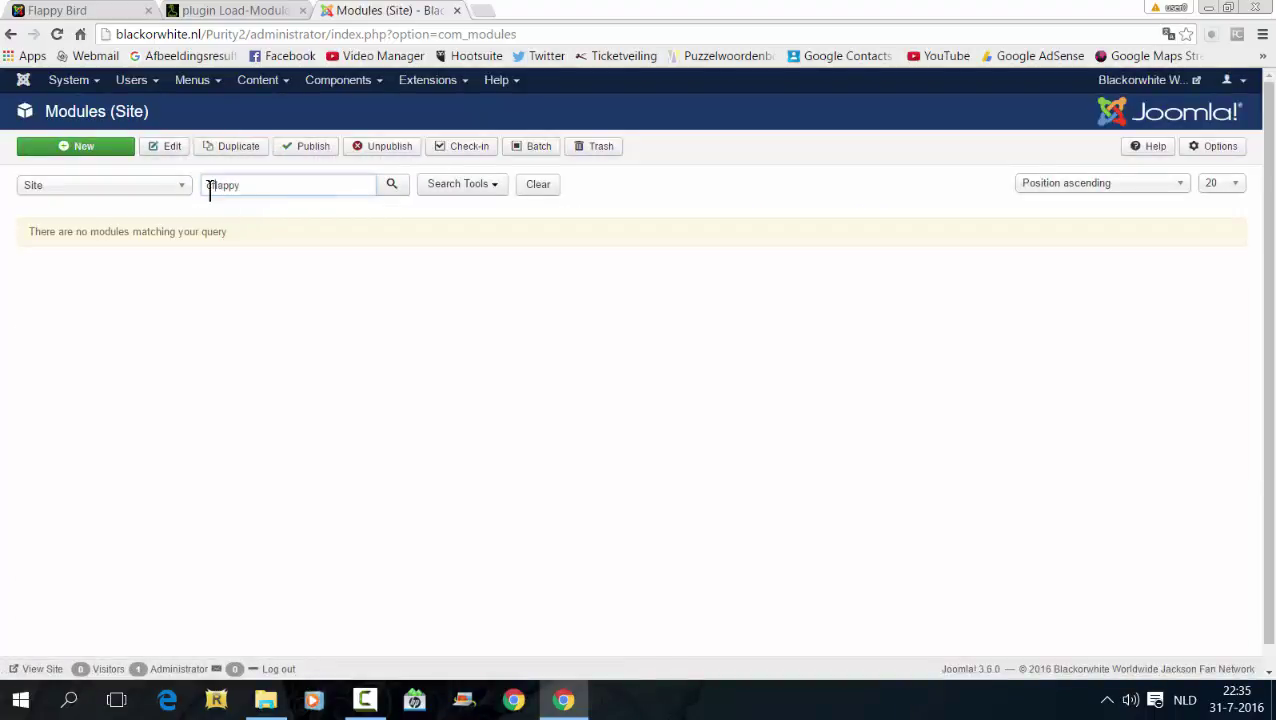
pyautogui.doubleClick(285, 190)
pyautogui.write('fl')
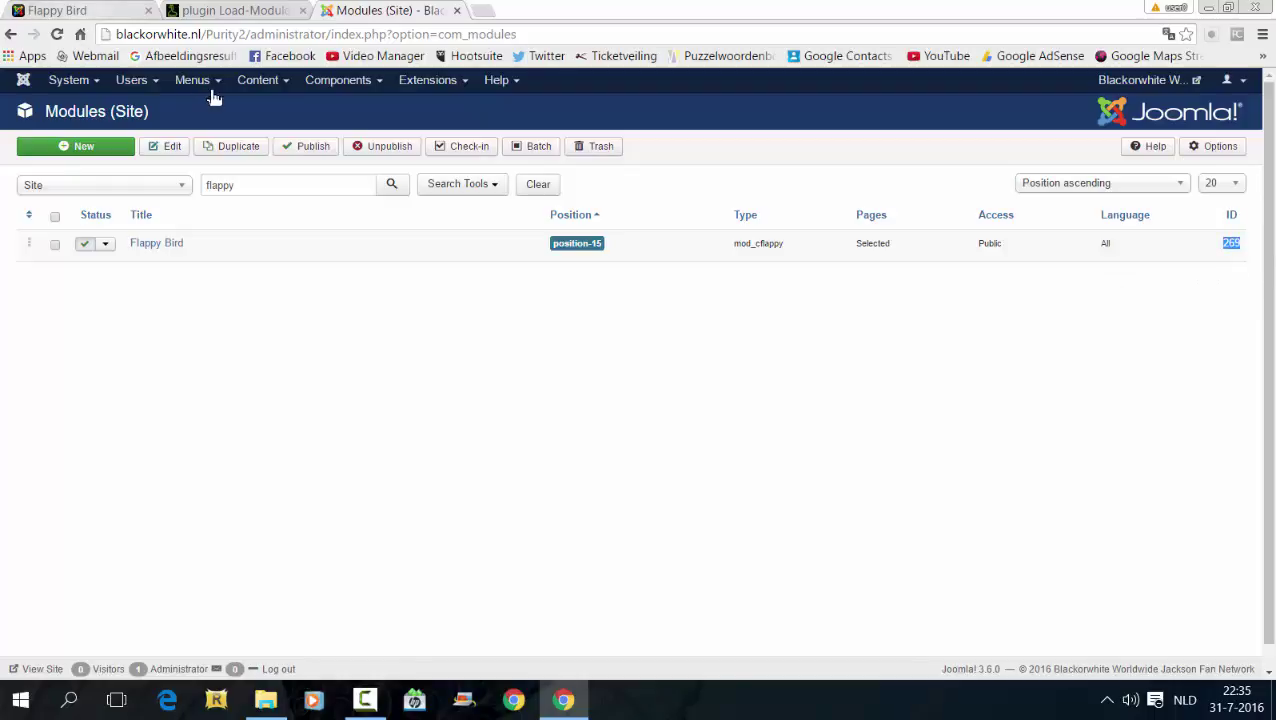
# Step: Open the article list and search it for "flappy"
pyautogui.click(245, 90)
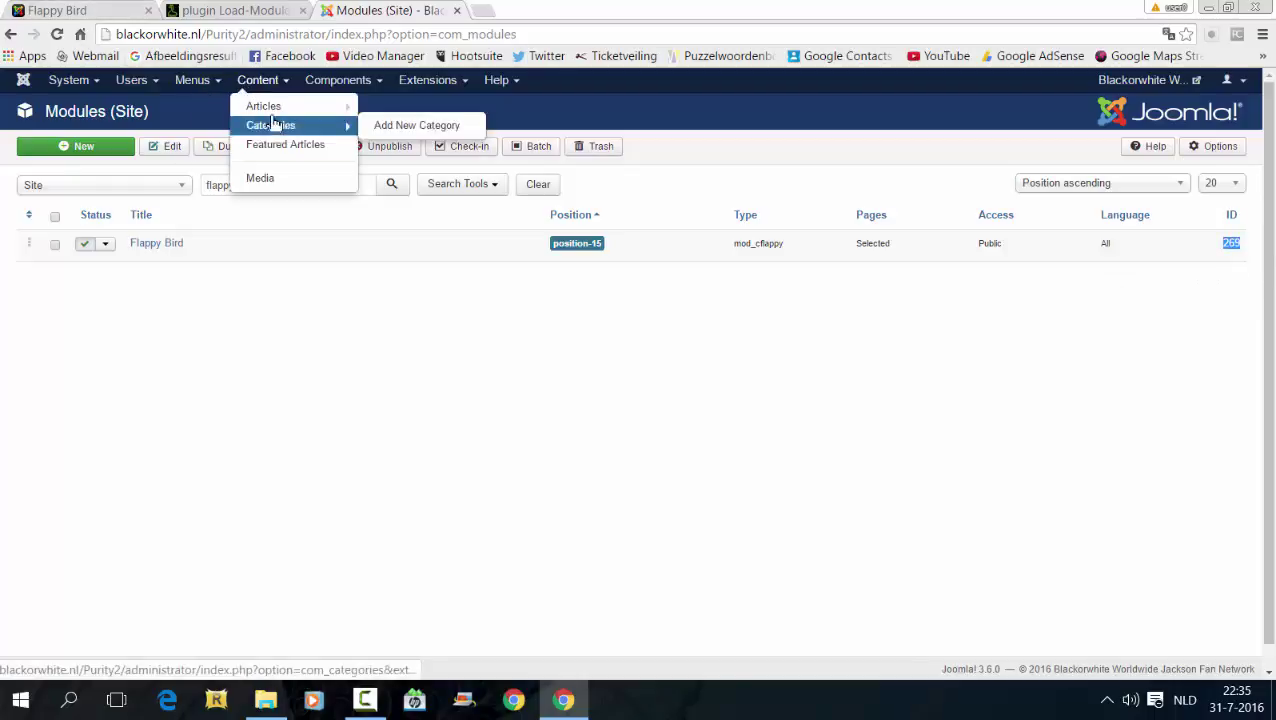
pyautogui.click(268, 104)
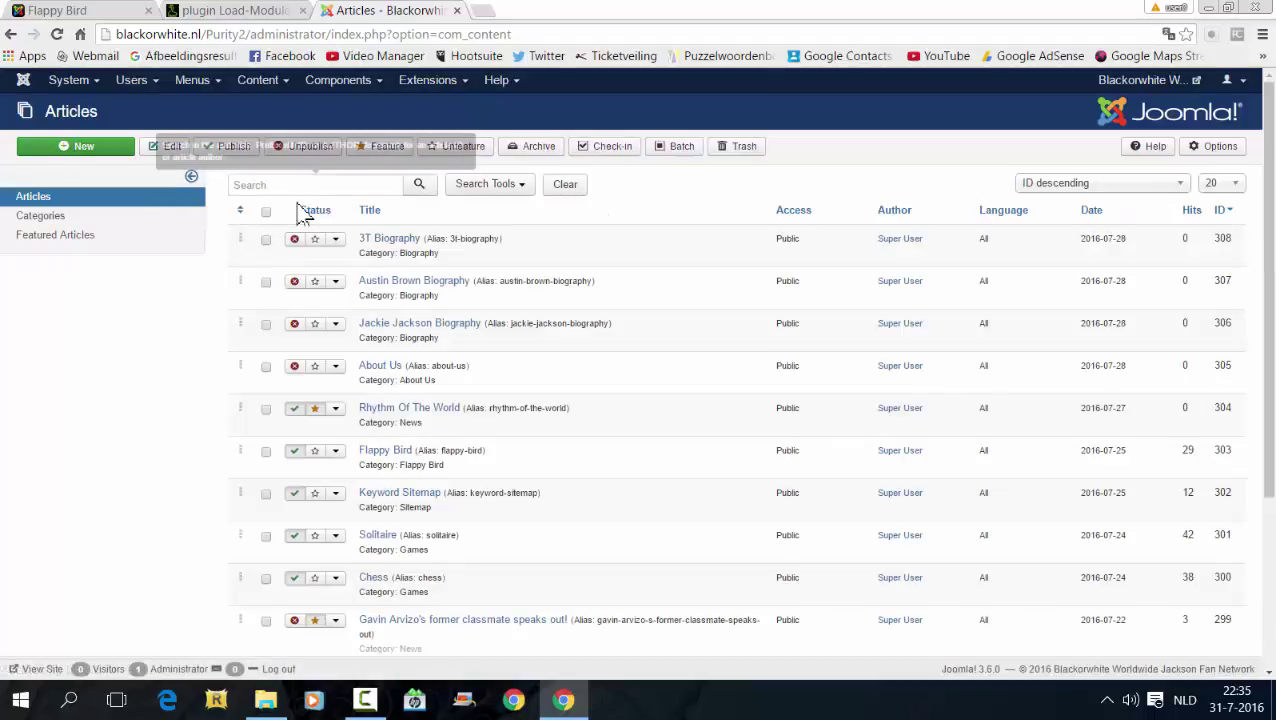
pyautogui.write('fl')
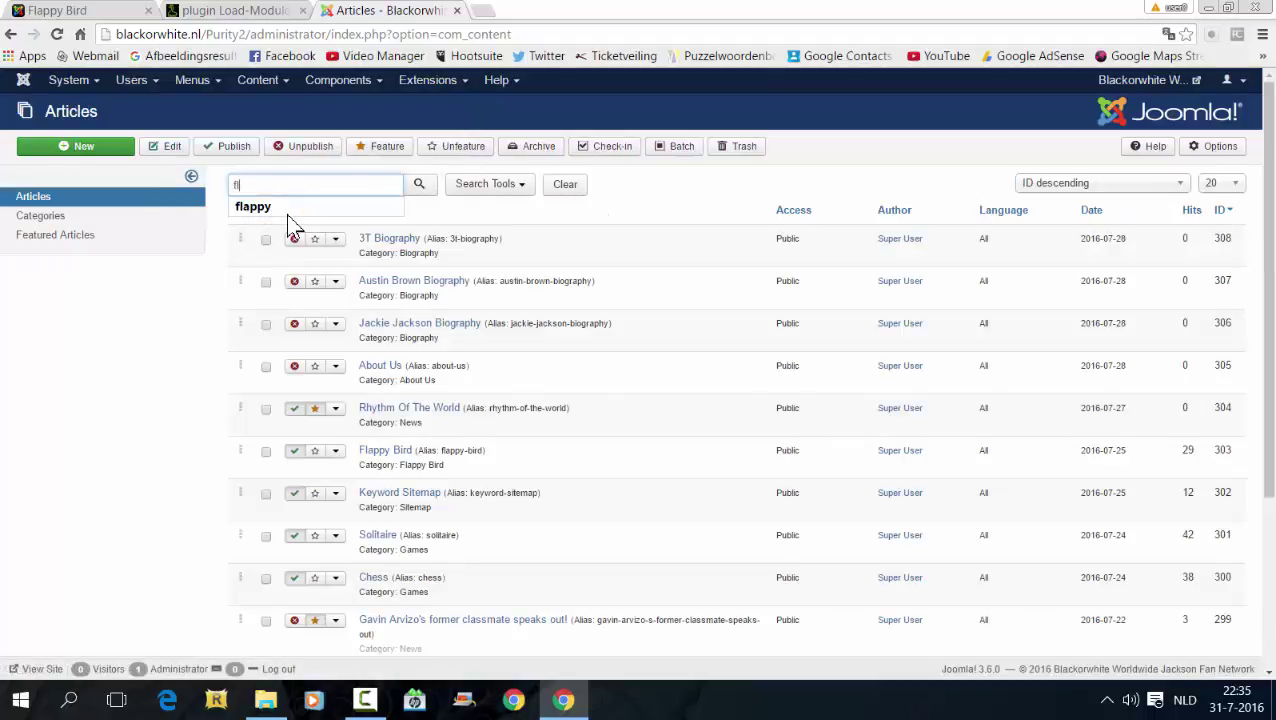
pyautogui.write('appy')
pyautogui.press('Return')
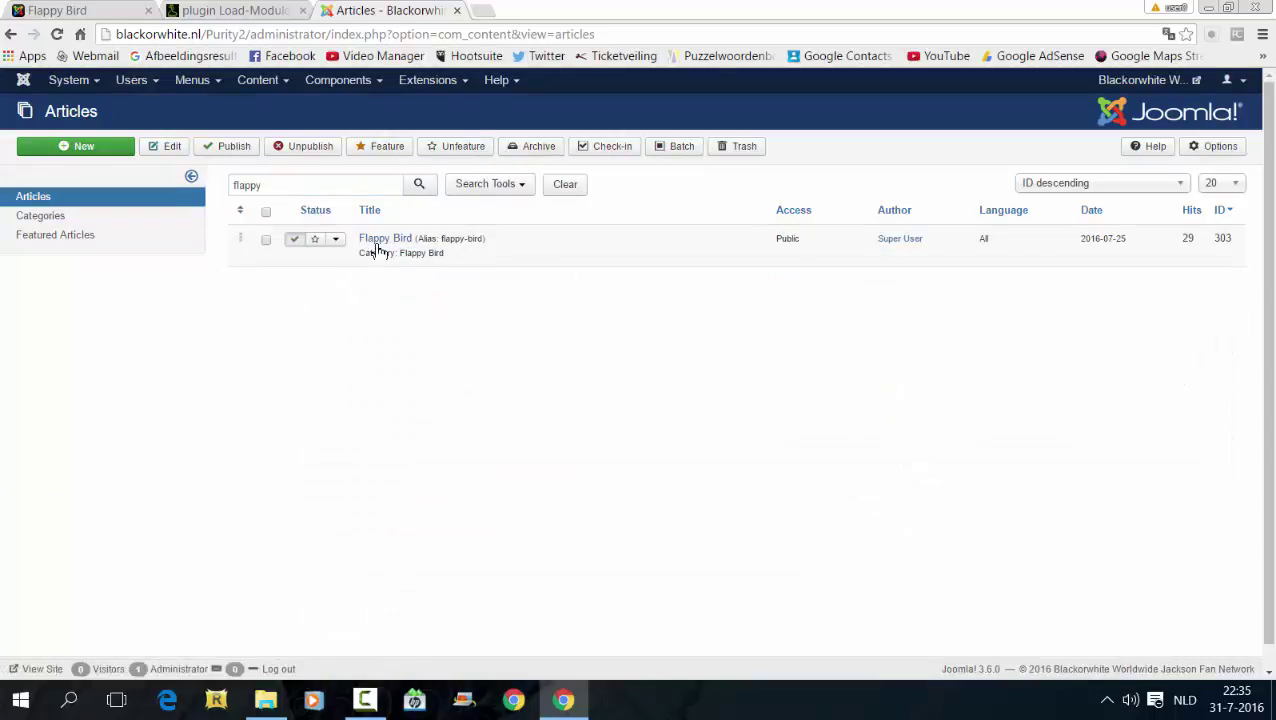
# Step: Highlight the {module [269]} code in the Flappy Bird article's editor, and view the live Flappy Bird page
pyautogui.click(380, 246)
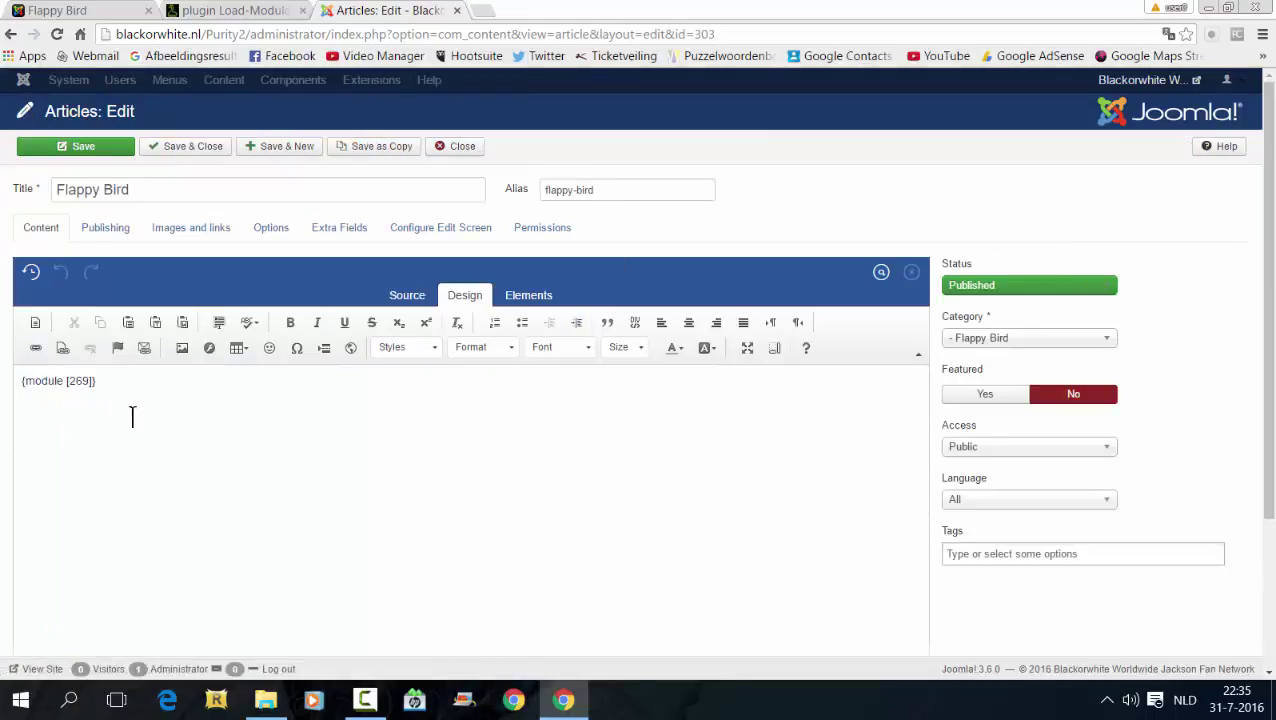
pyautogui.moveTo(145, 384); pyautogui.dragTo(2, 391)
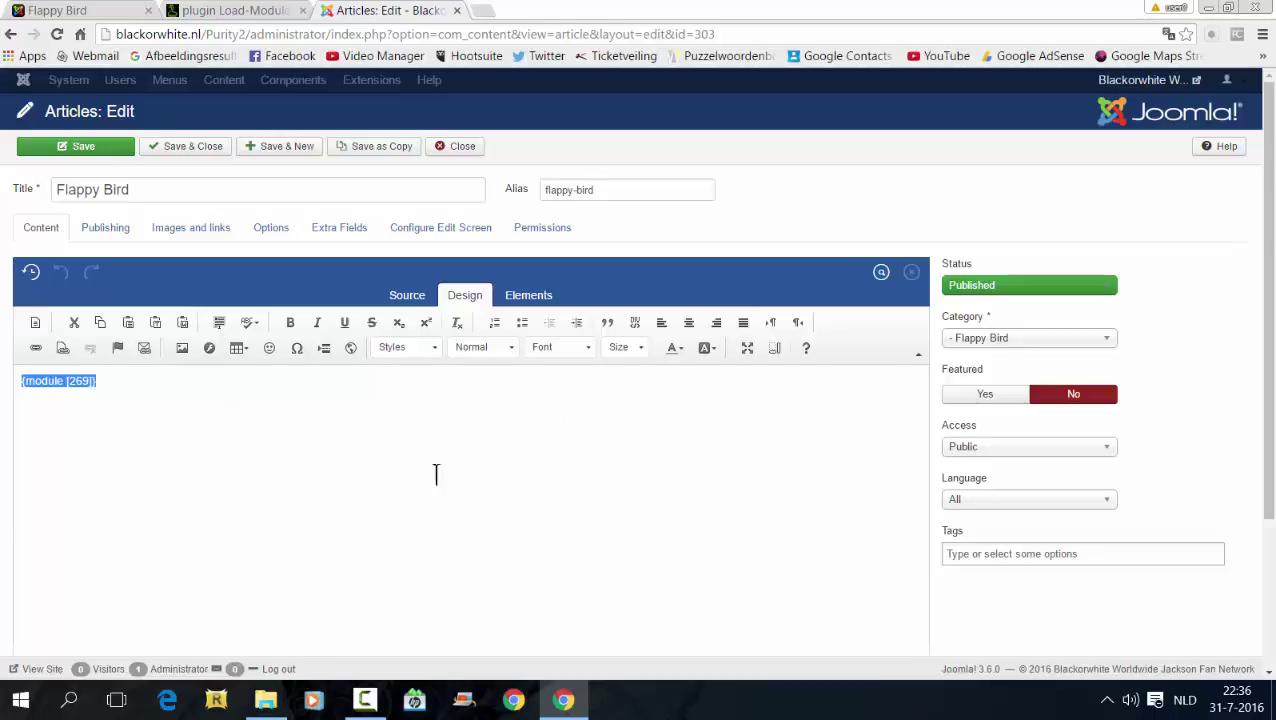
pyautogui.click(55, 11)
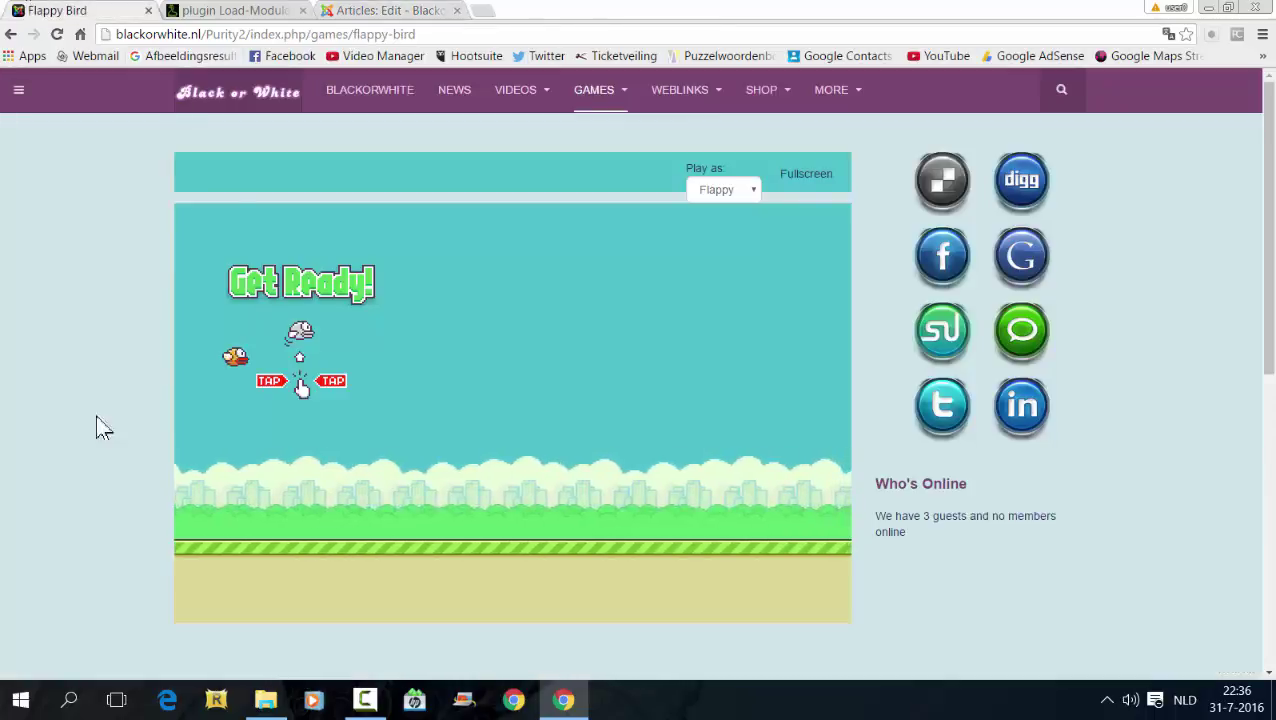